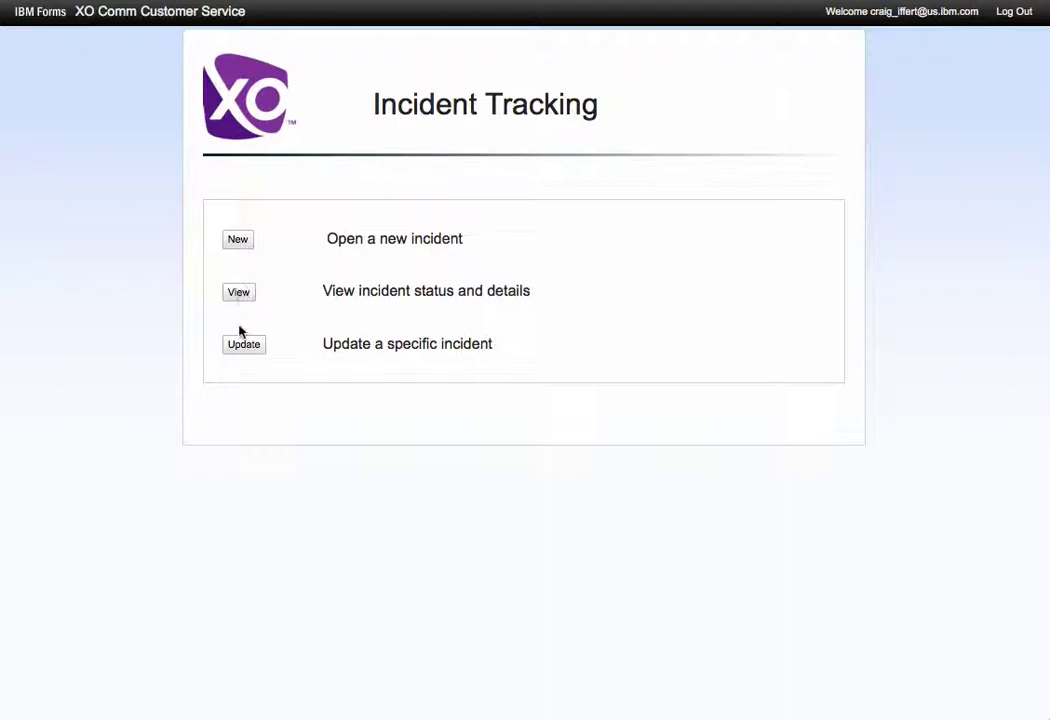
Open a new incident with severity 1 - Critical, setting the region to MidAtlantic and the account name to NPR
click(239, 243)
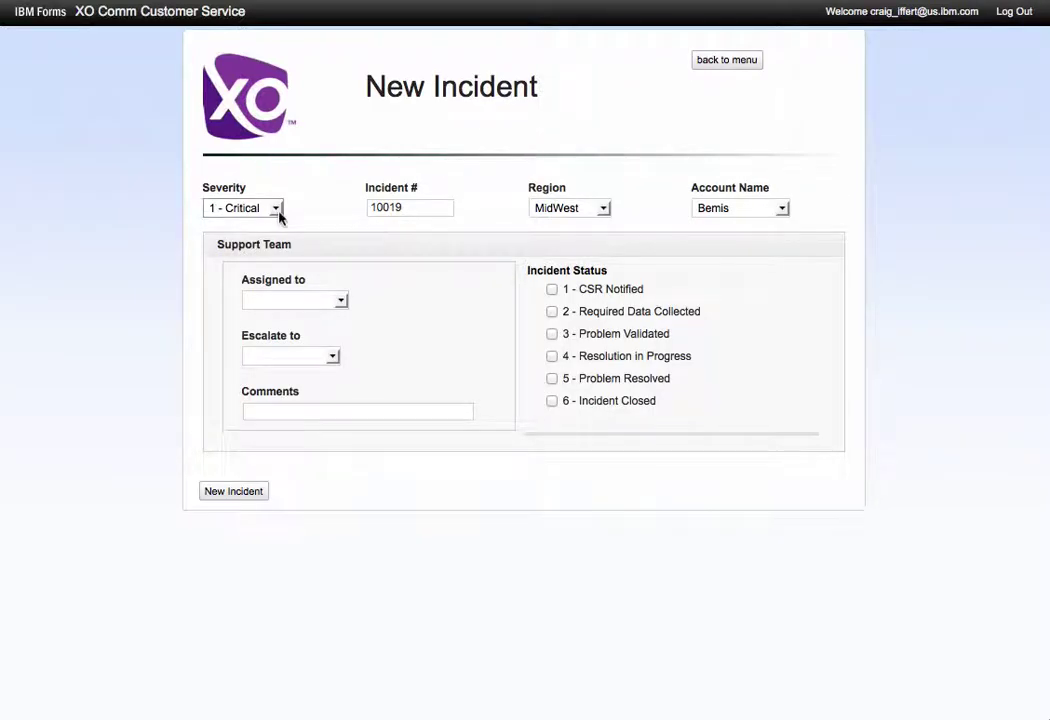
click(276, 209)
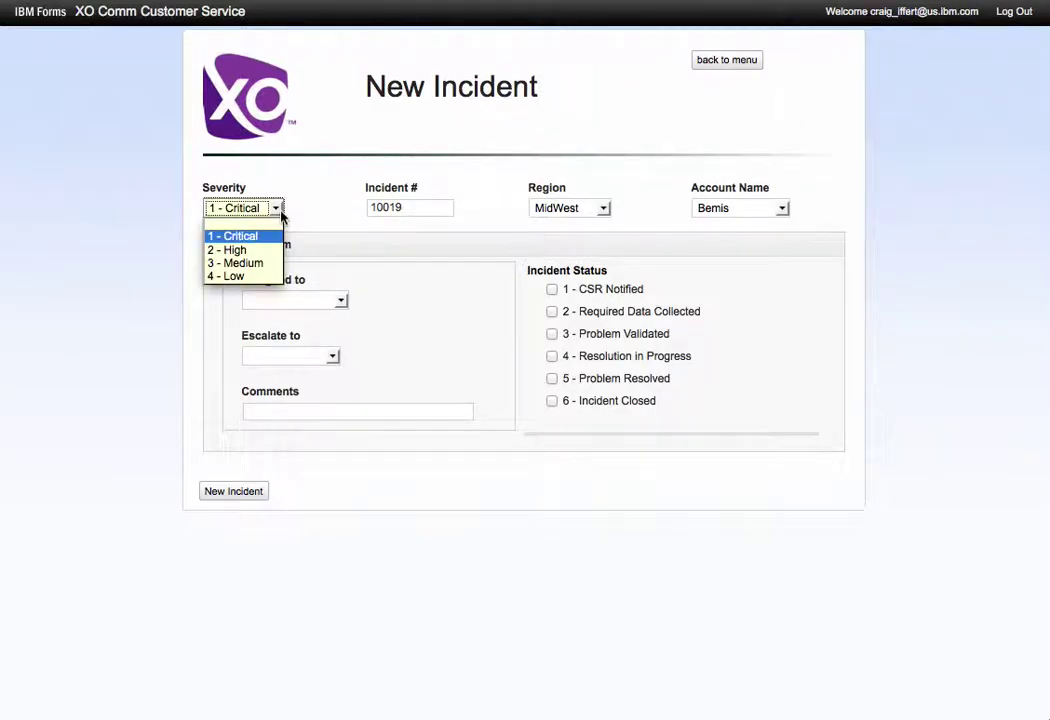
click(403, 211)
click(603, 208)
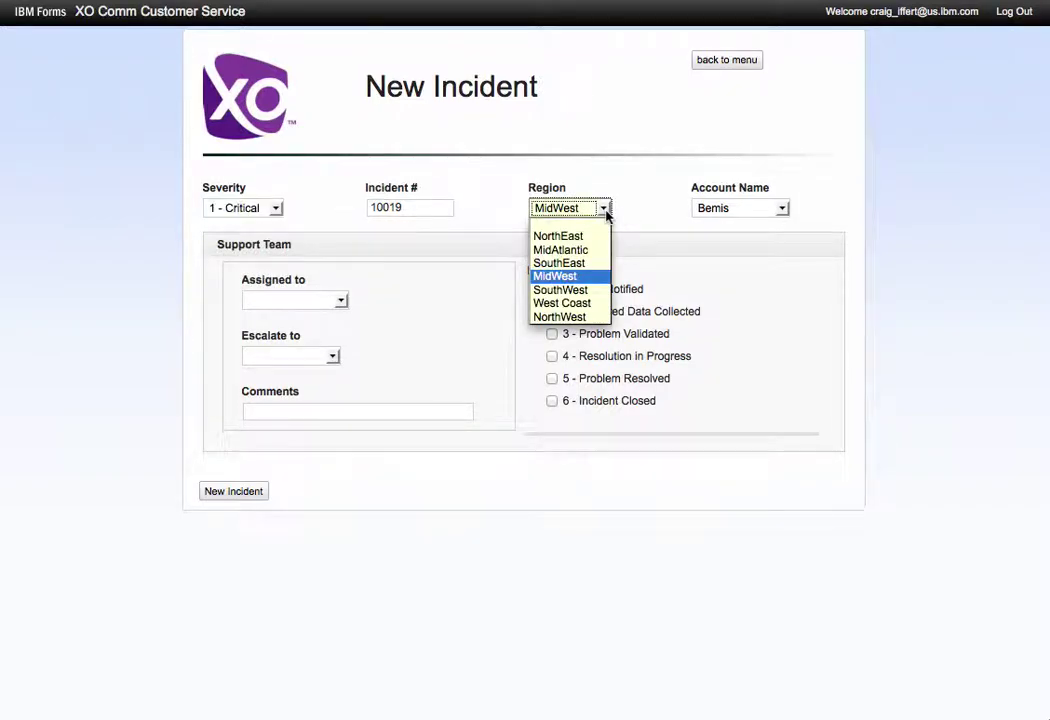
click(594, 250)
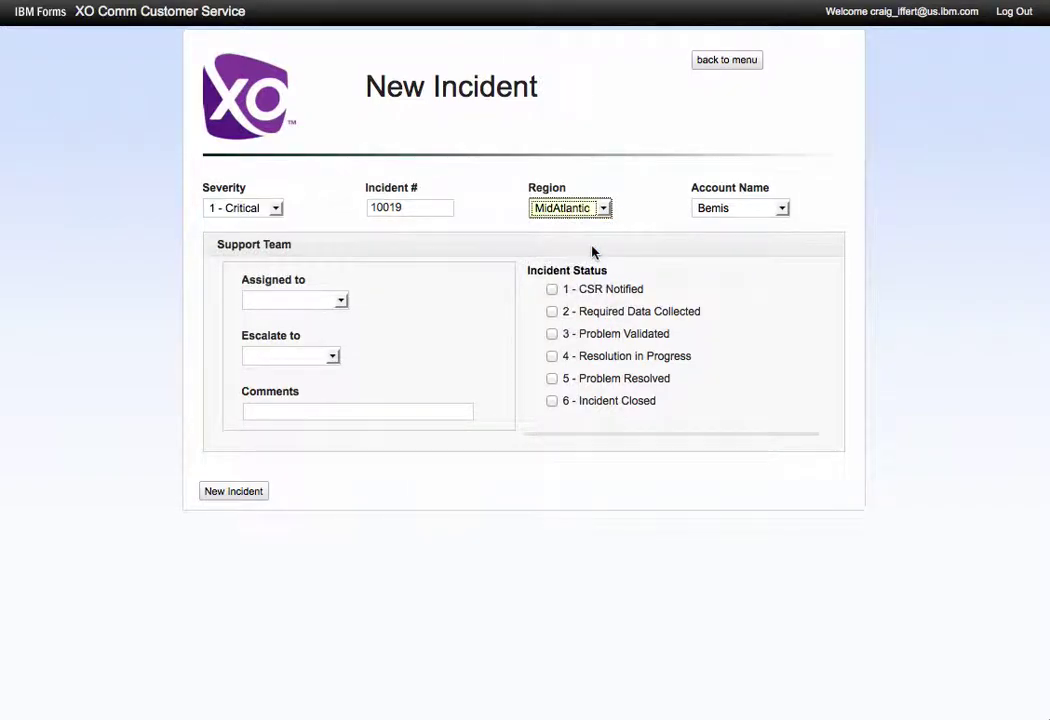
click(782, 209)
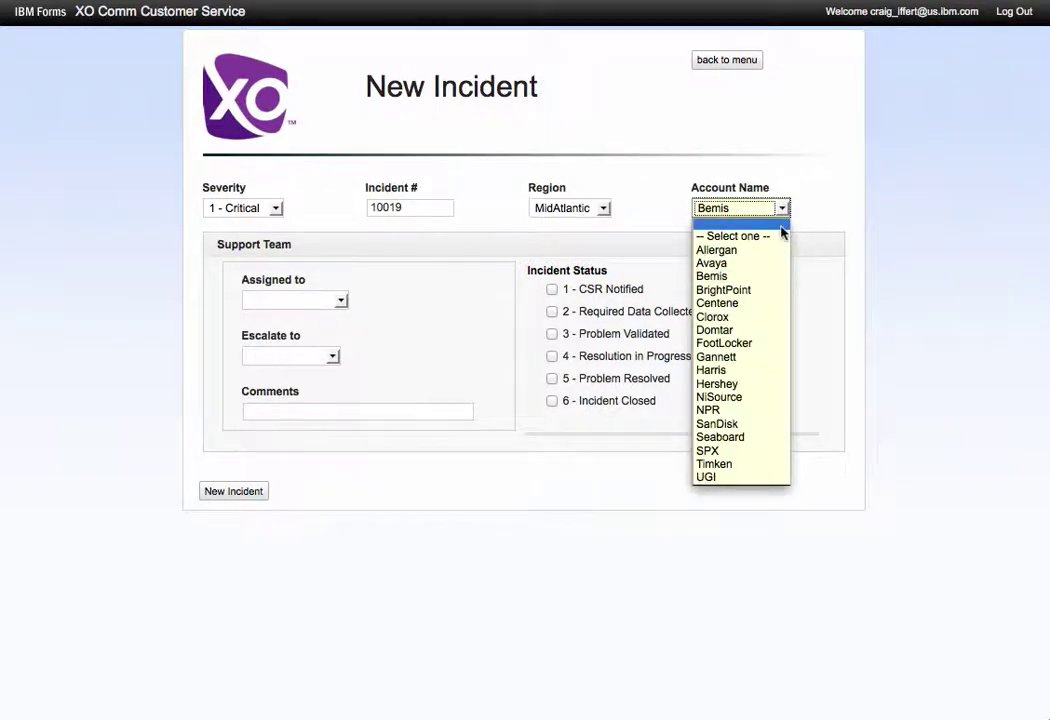
click(729, 412)
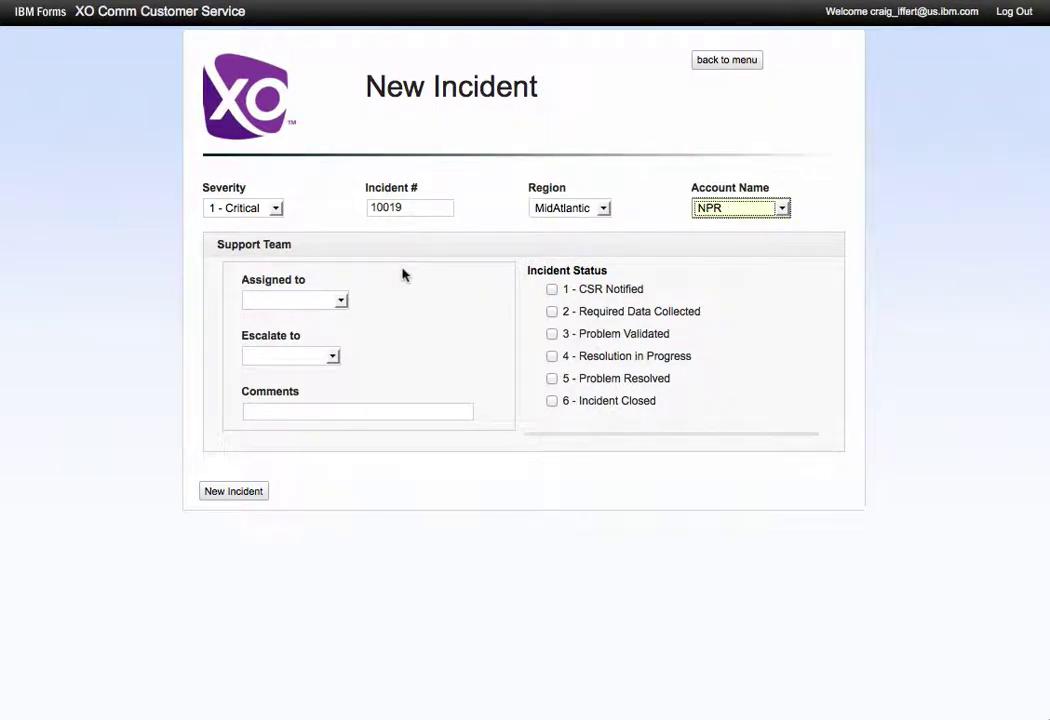
Choose the assigned representative and the escalation contact, and enter the comment "updating with L3 support"
click(341, 300)
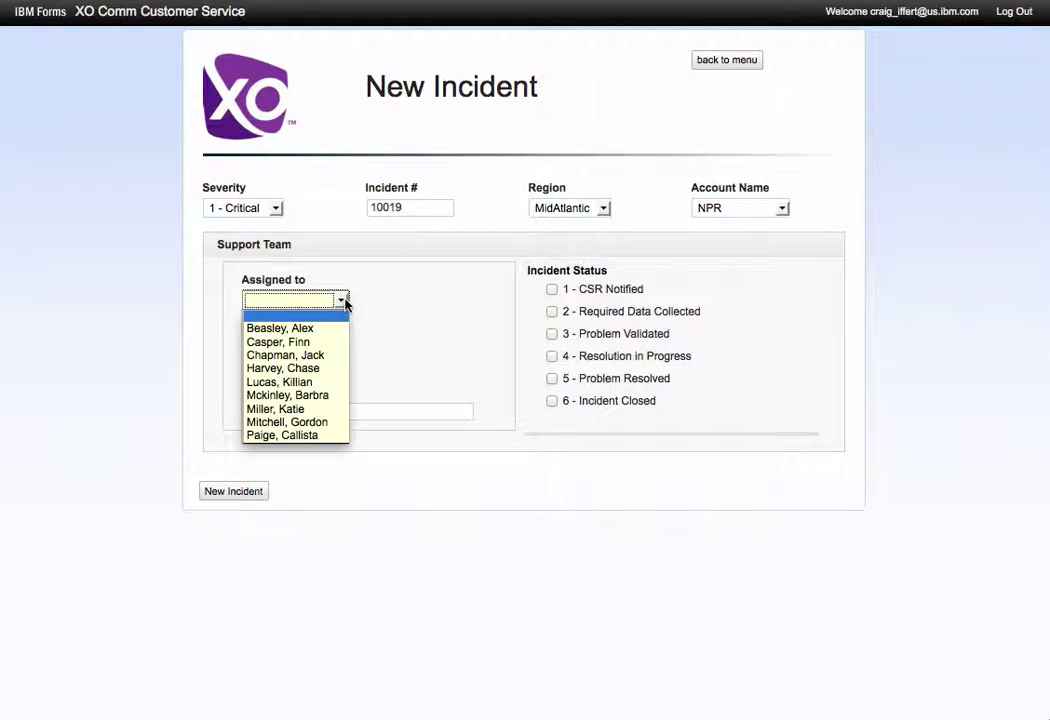
click(312, 370)
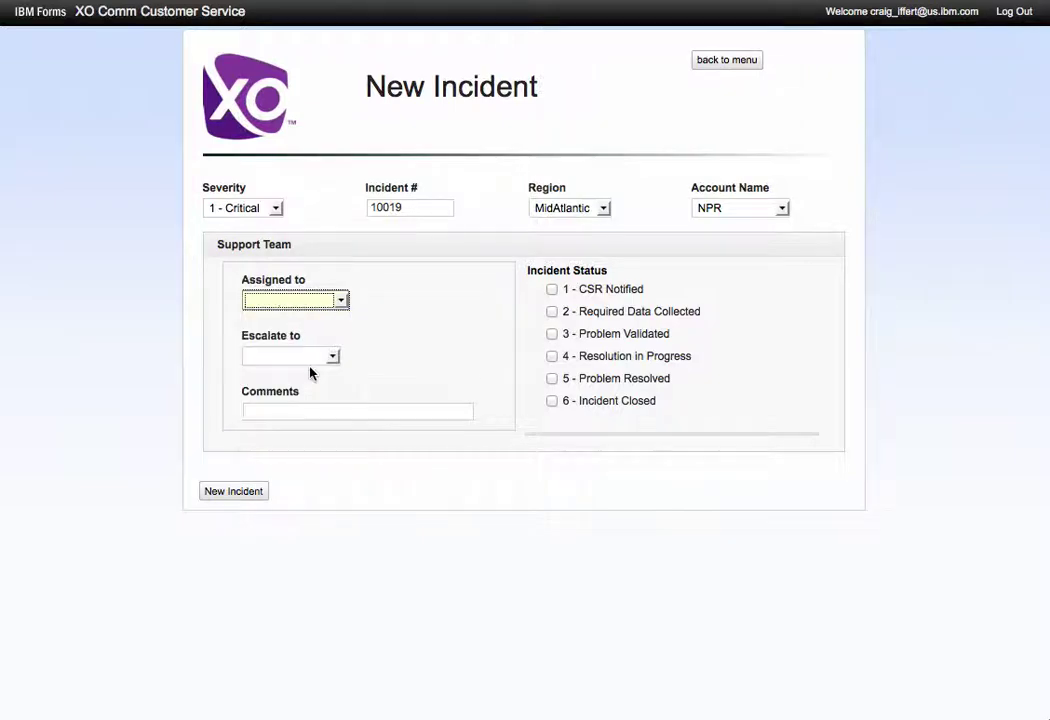
click(337, 366)
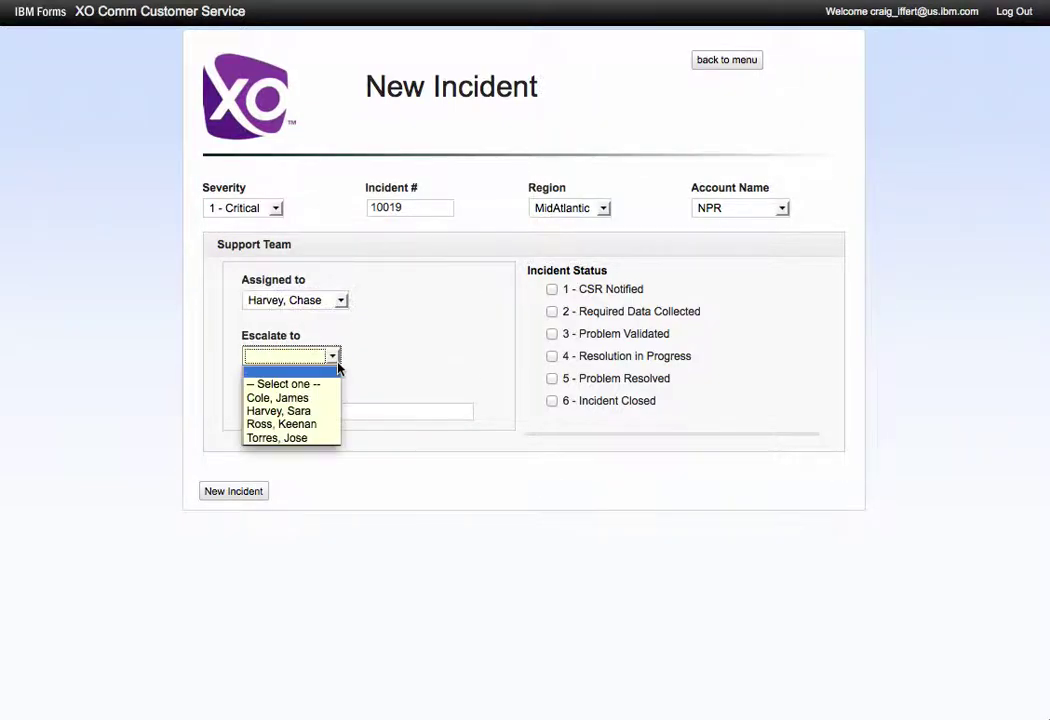
click(285, 411)
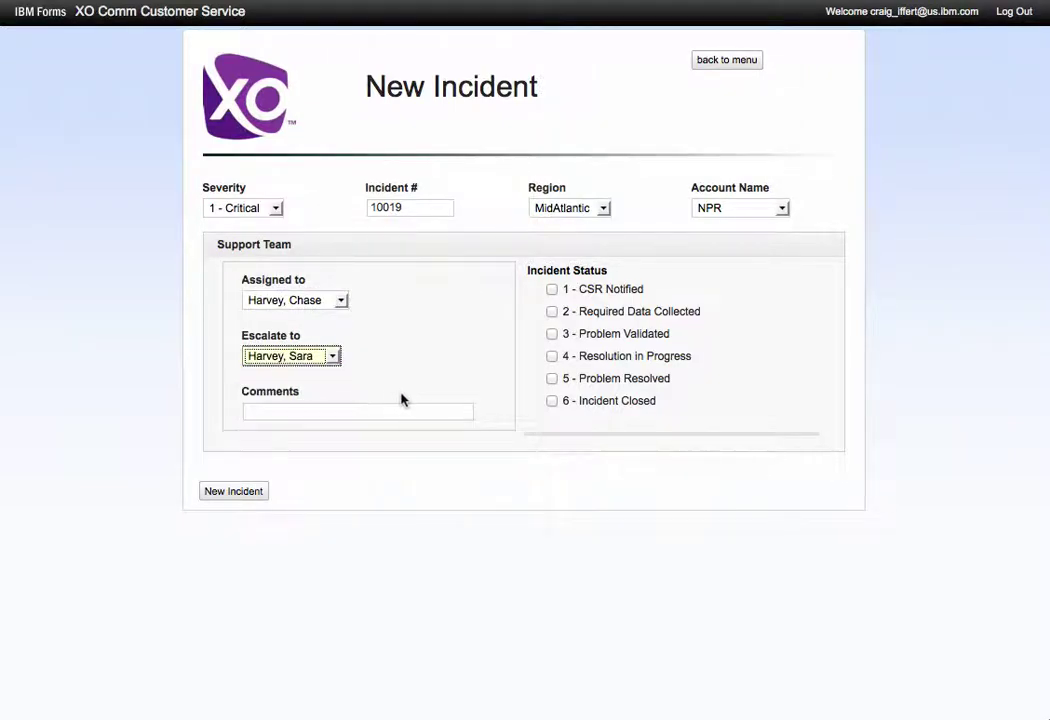
click(392, 417)
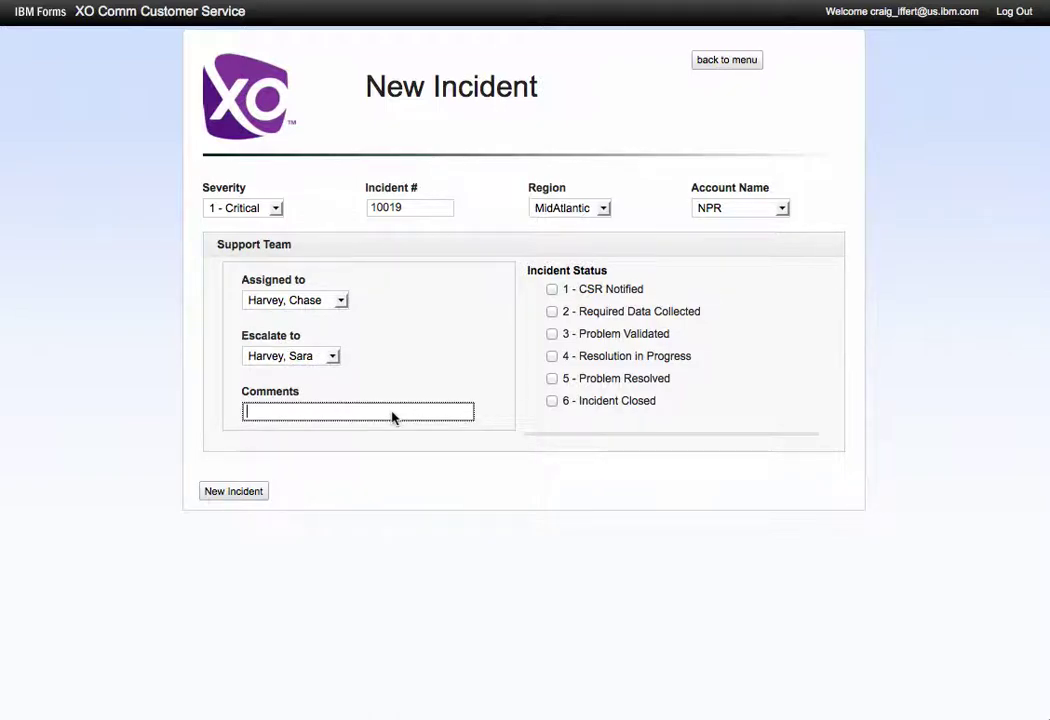
text(updating with L)
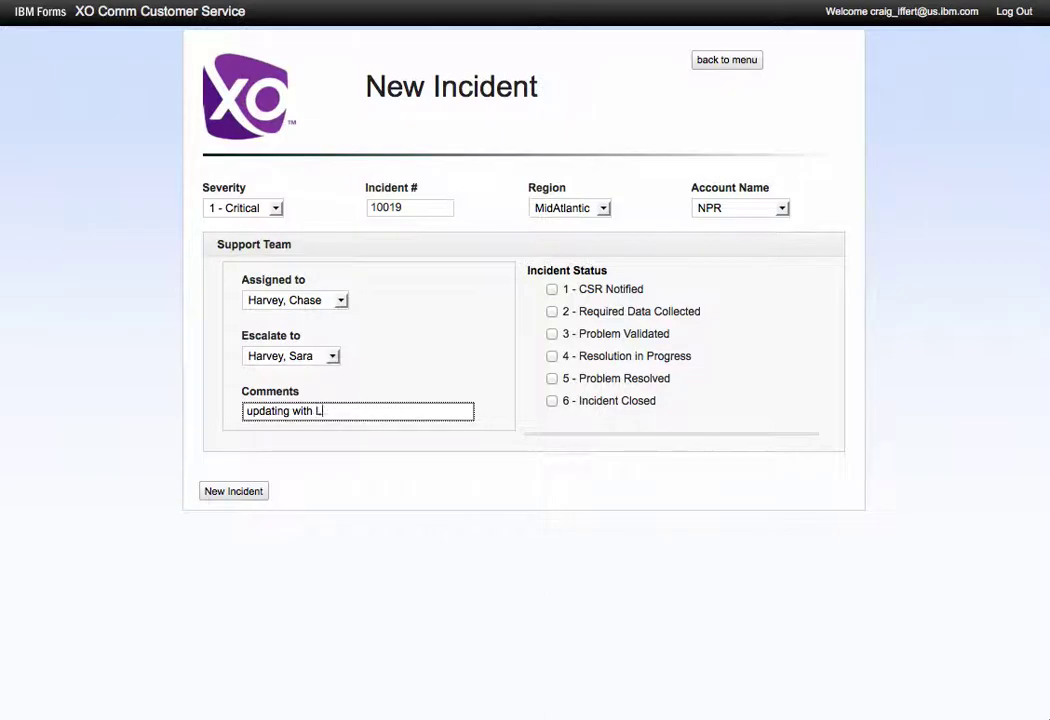
text(3 support)
Mark the incident status as Required Data Collected and Problem Validated, and return to the incident tracking menu without submitting
click(552, 290)
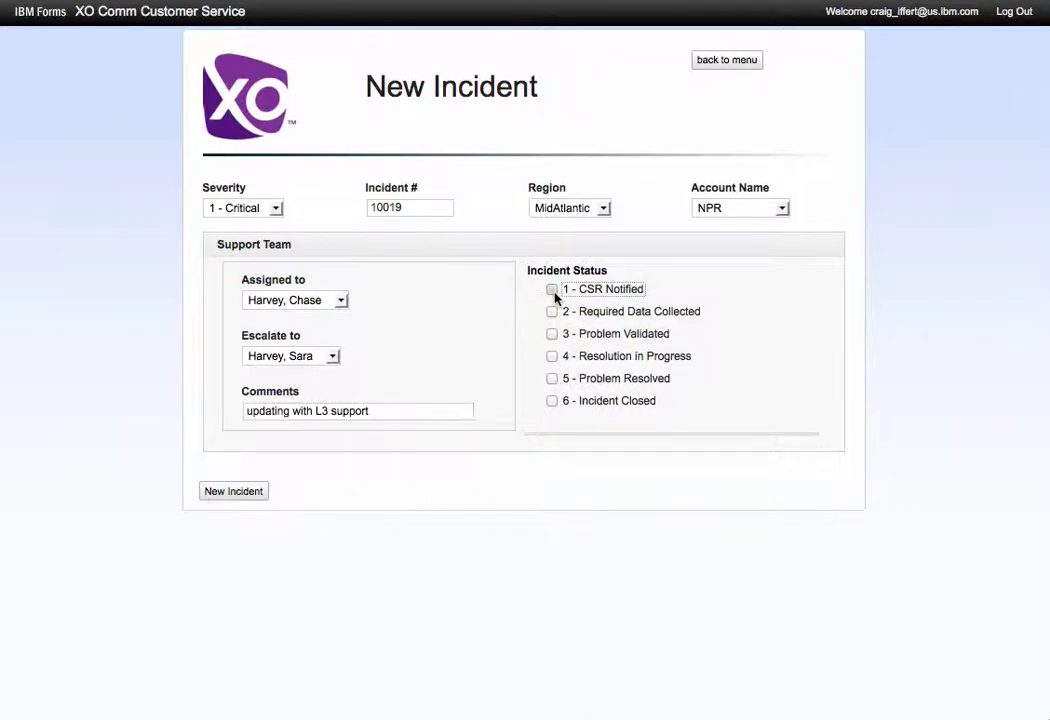
click(552, 312)
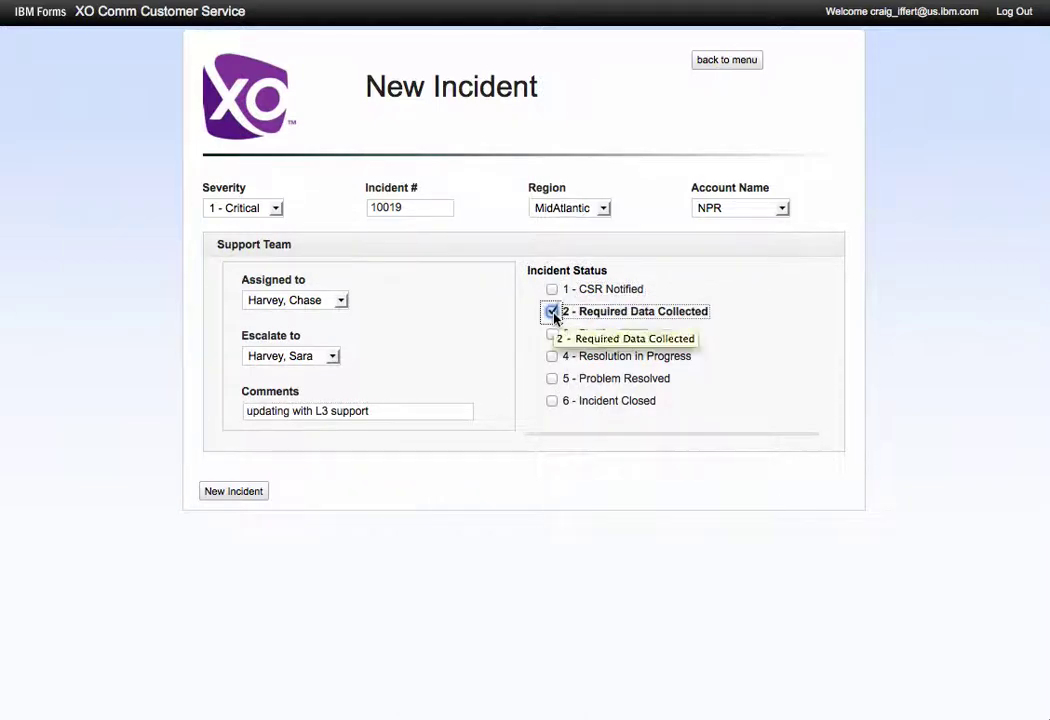
click(552, 334)
click(552, 334)
click(557, 316)
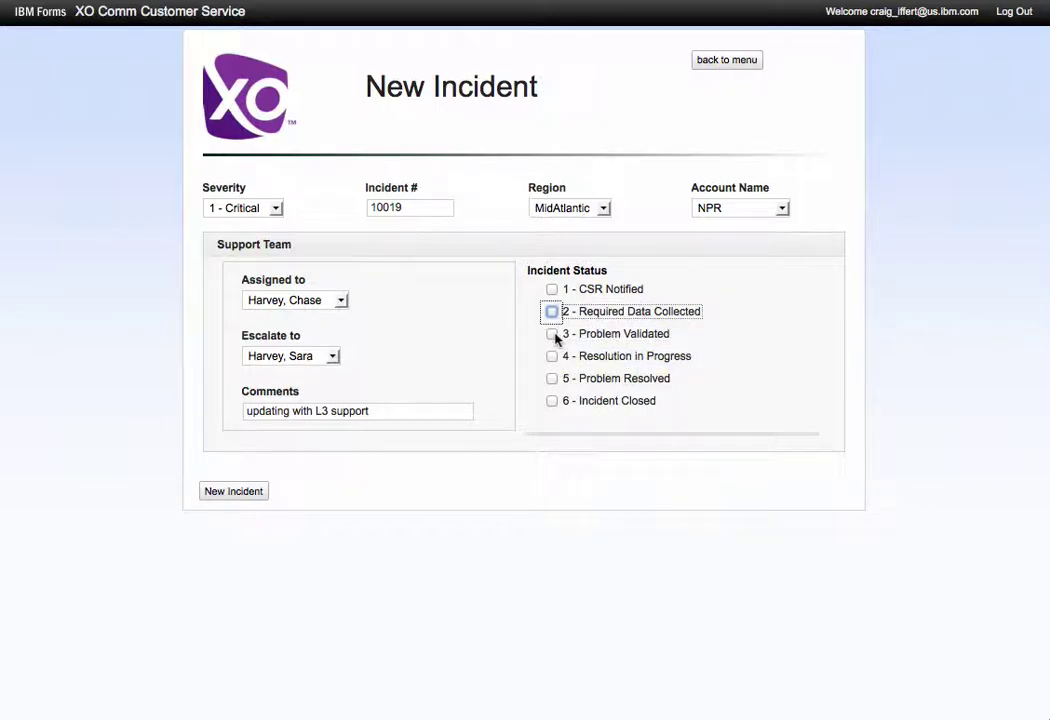
click(555, 335)
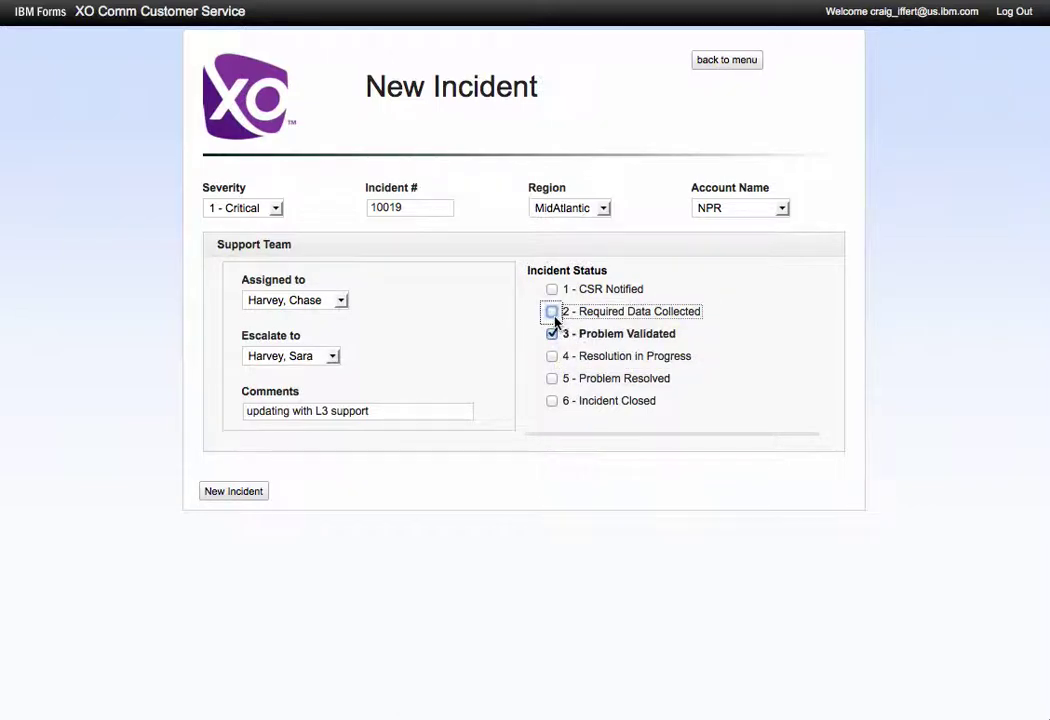
click(554, 315)
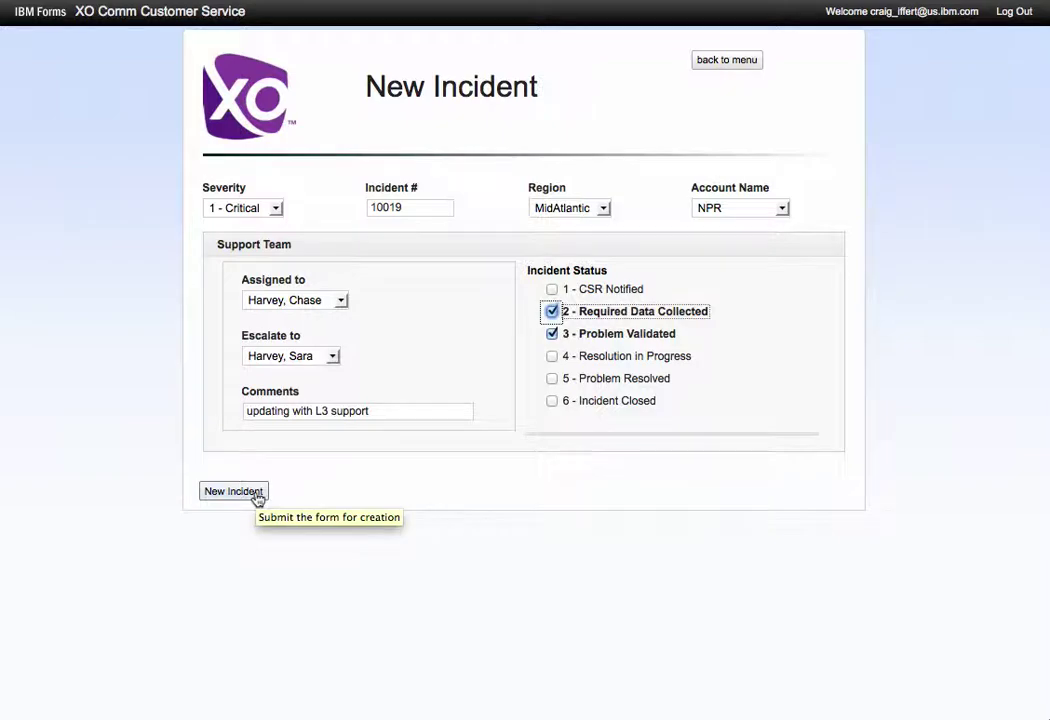
click(730, 62)
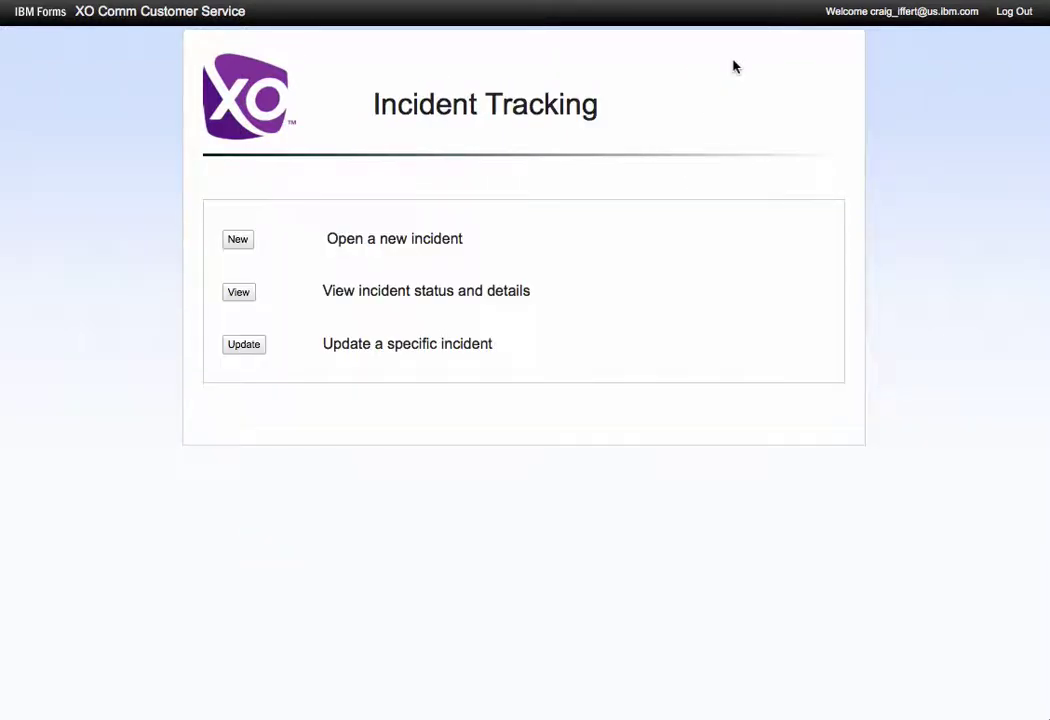
View the incident report filtered by severity 1 - Critical and region NorthEast, and look over the process section below
click(237, 294)
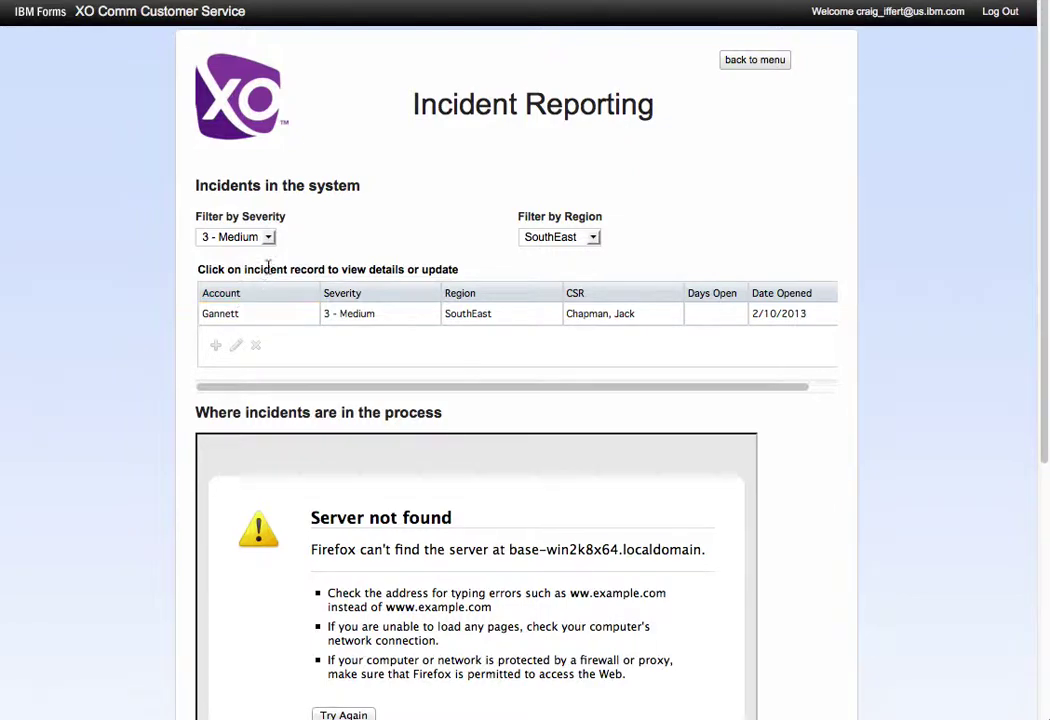
click(270, 240)
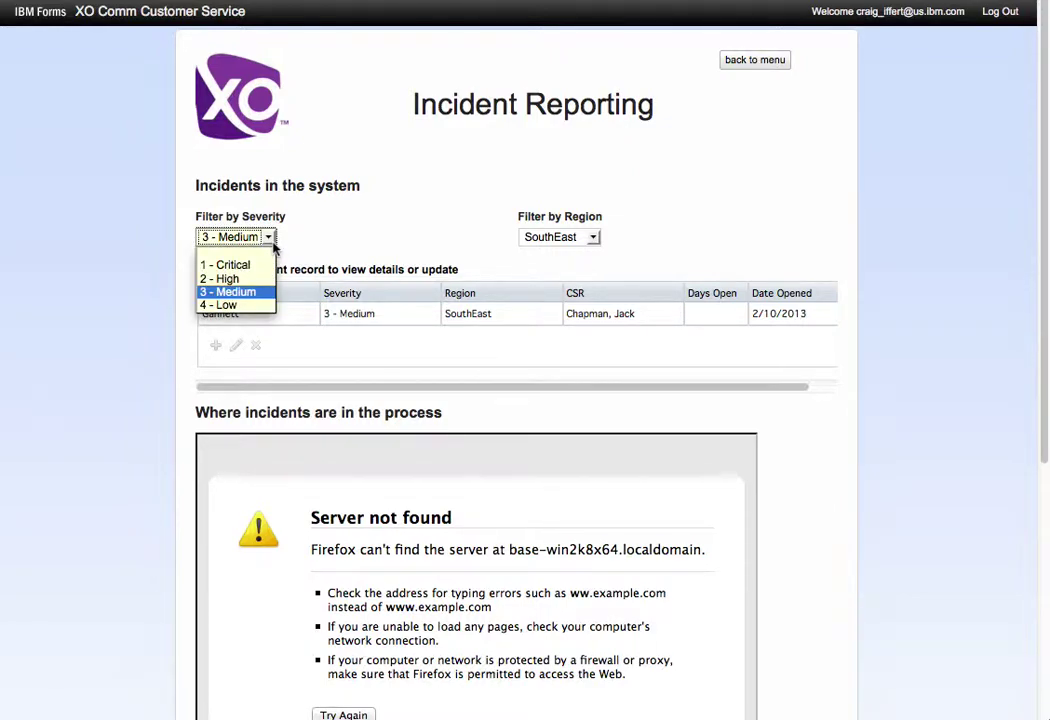
click(257, 266)
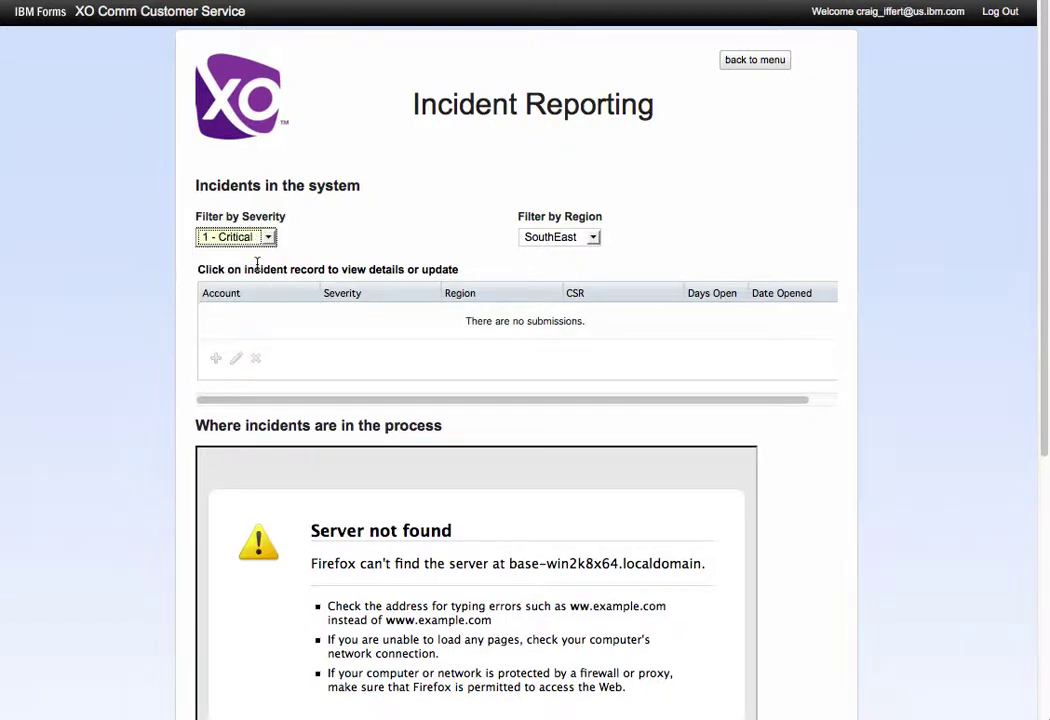
click(595, 237)
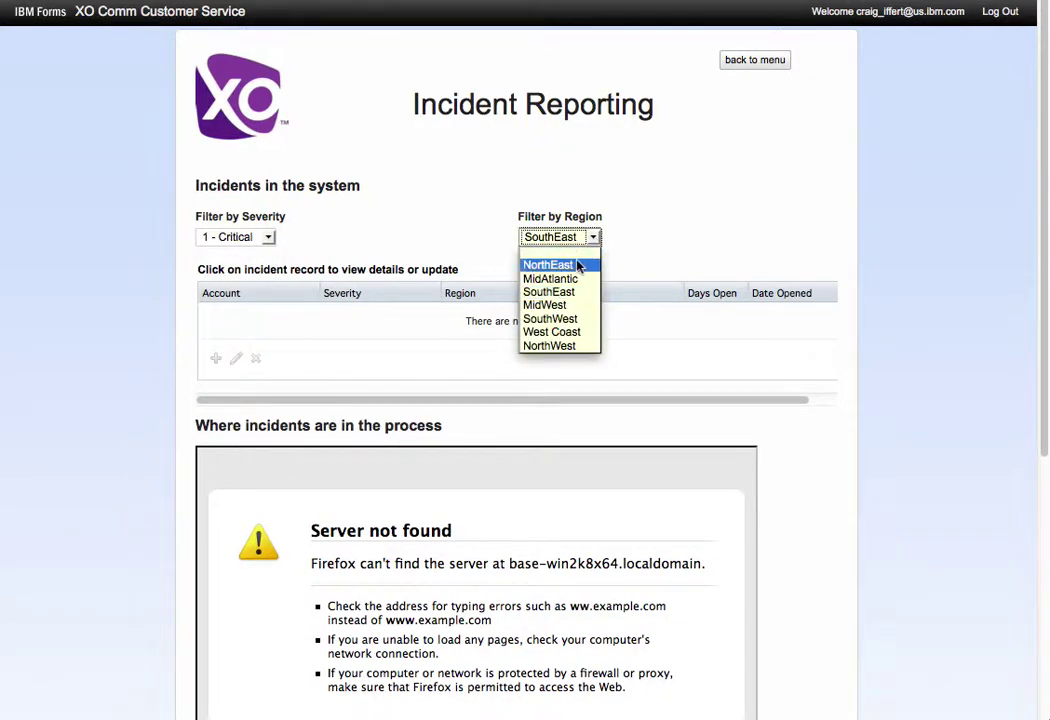
click(577, 265)
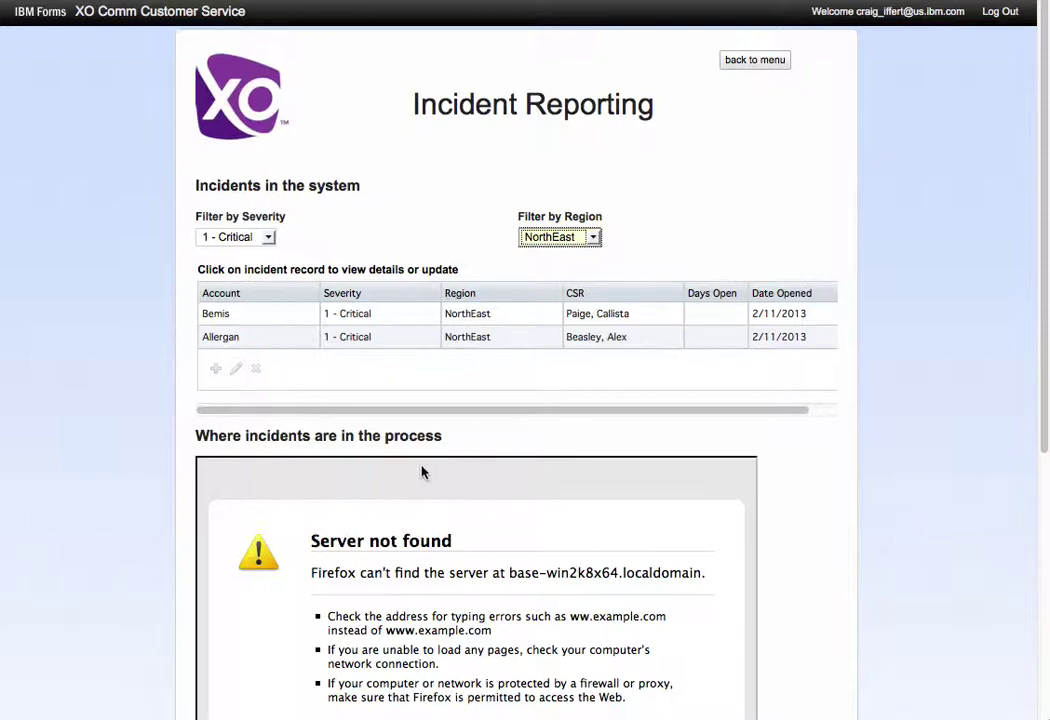
scroll(422, 472, down, 5)
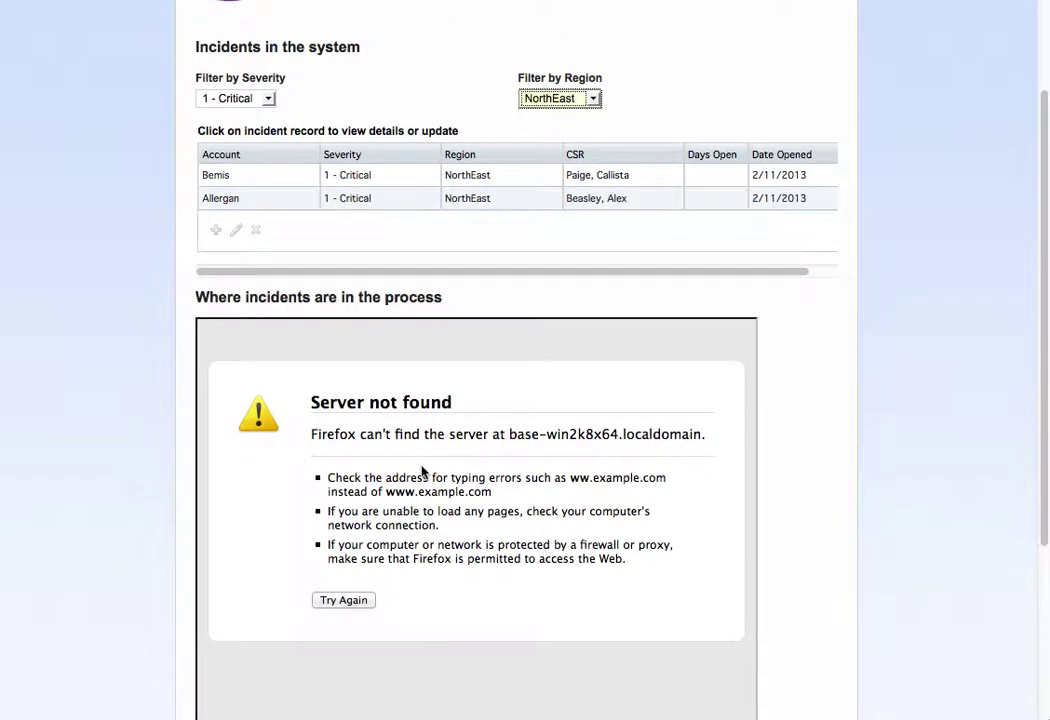
scroll(422, 472, up, 2)
scroll(422, 472, up, 1)
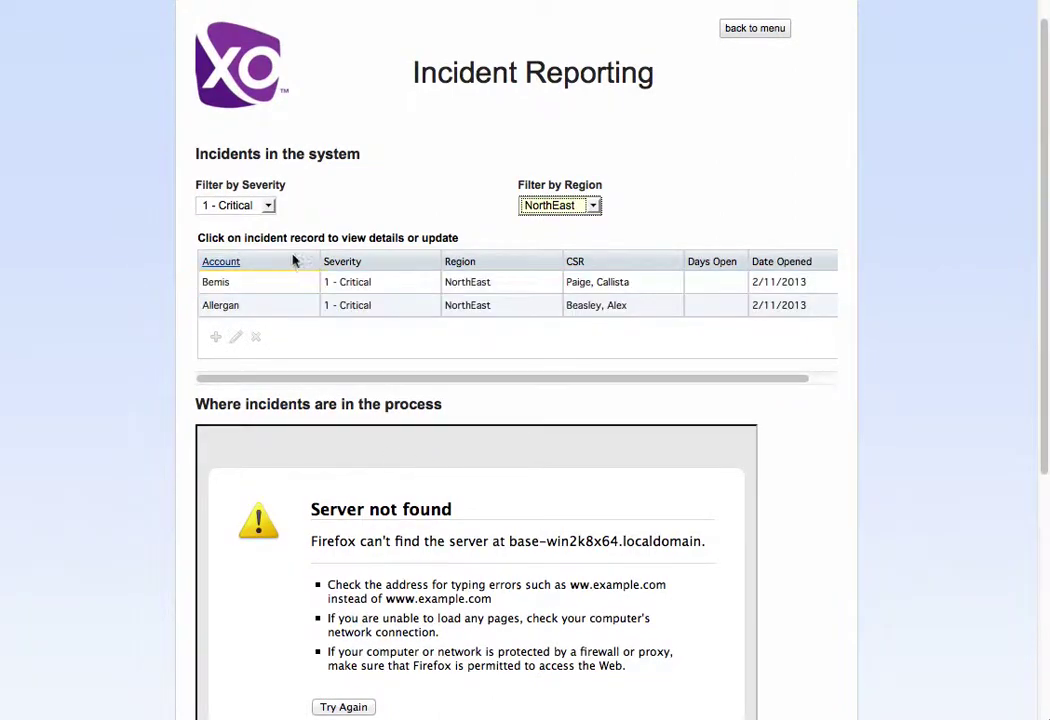
Filter the reported incidents by severity 2 - High and region MidWest
click(268, 205)
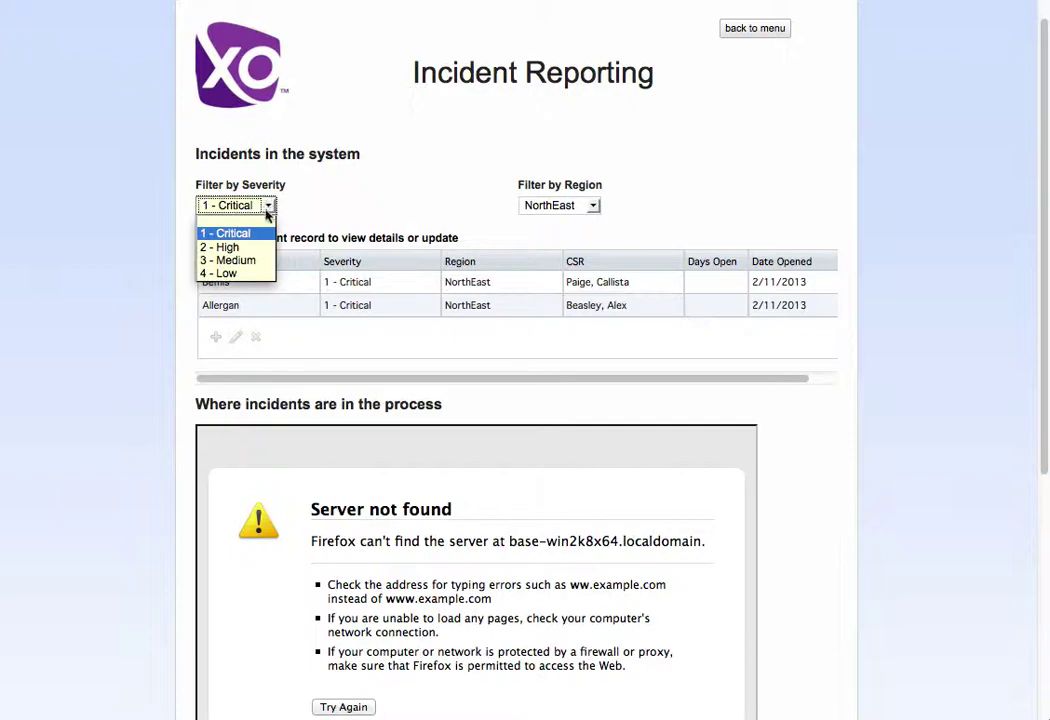
click(252, 248)
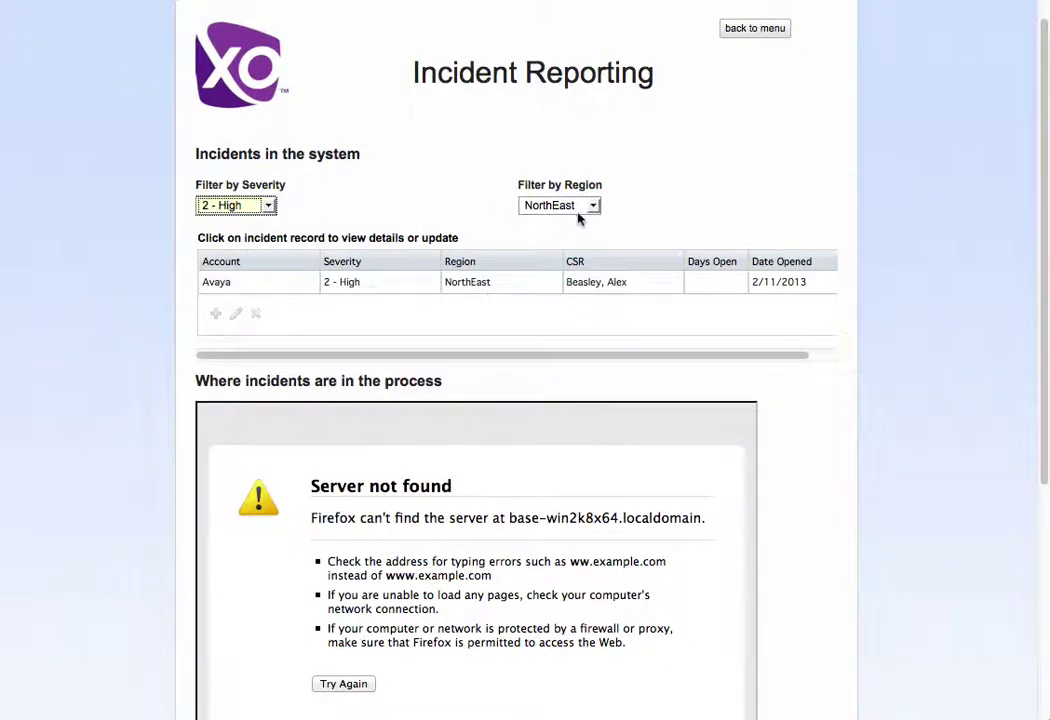
click(593, 205)
click(578, 272)
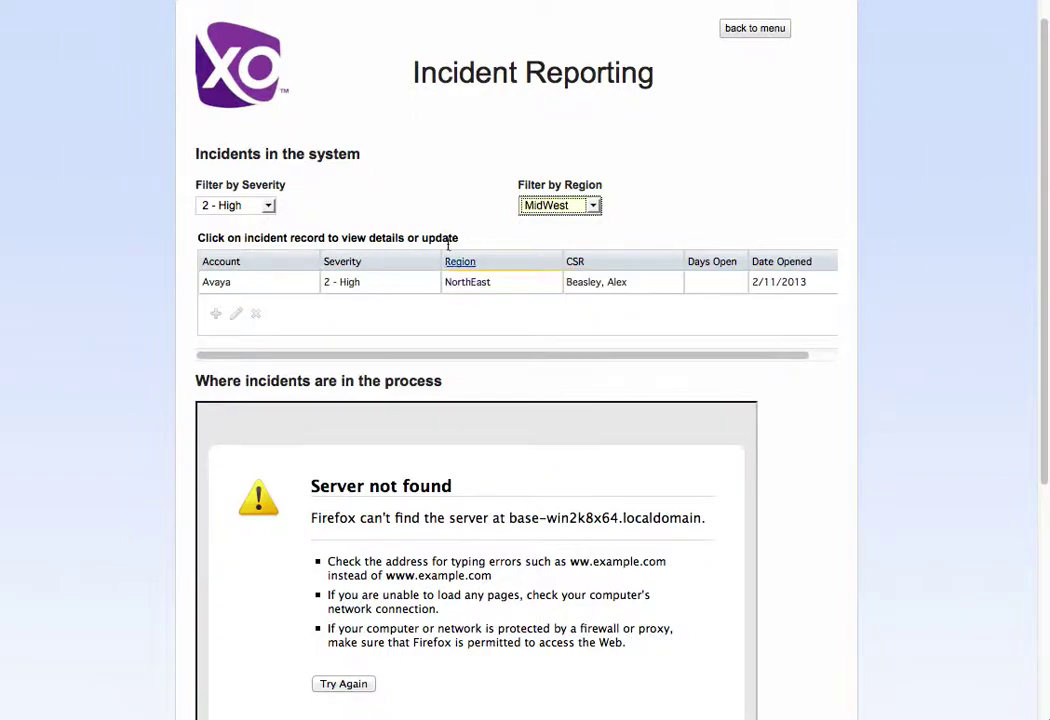
Switch the report's severity filter to 1 - Critical for the MidWest region, and return to the incident tracking menu
click(240, 207)
click(262, 223)
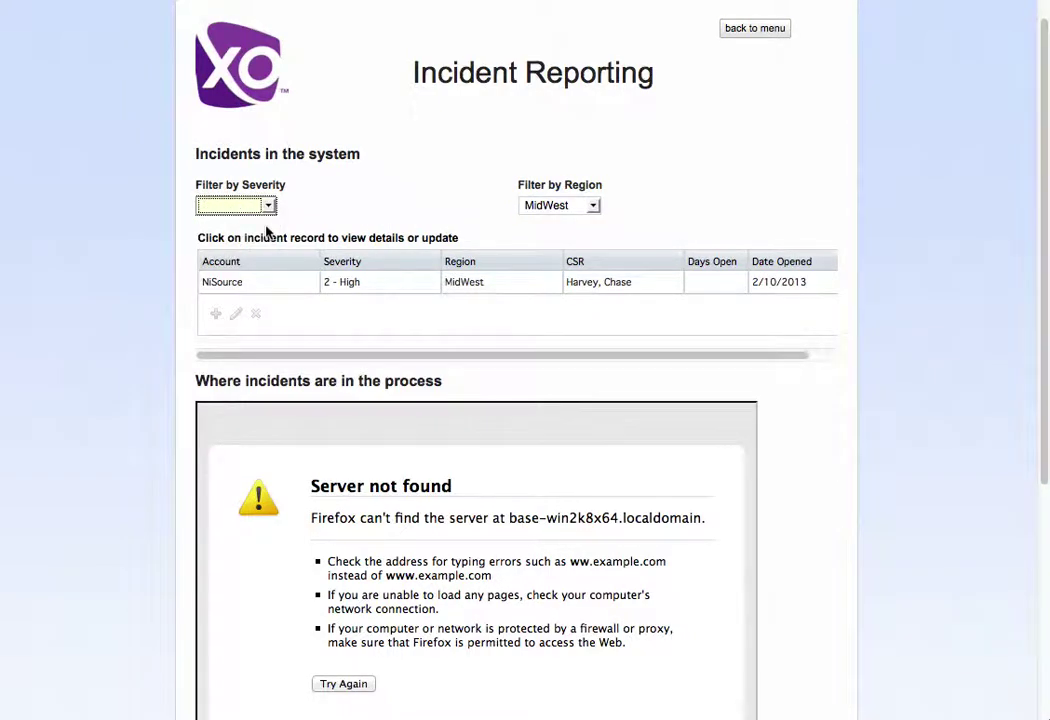
click(240, 206)
click(228, 233)
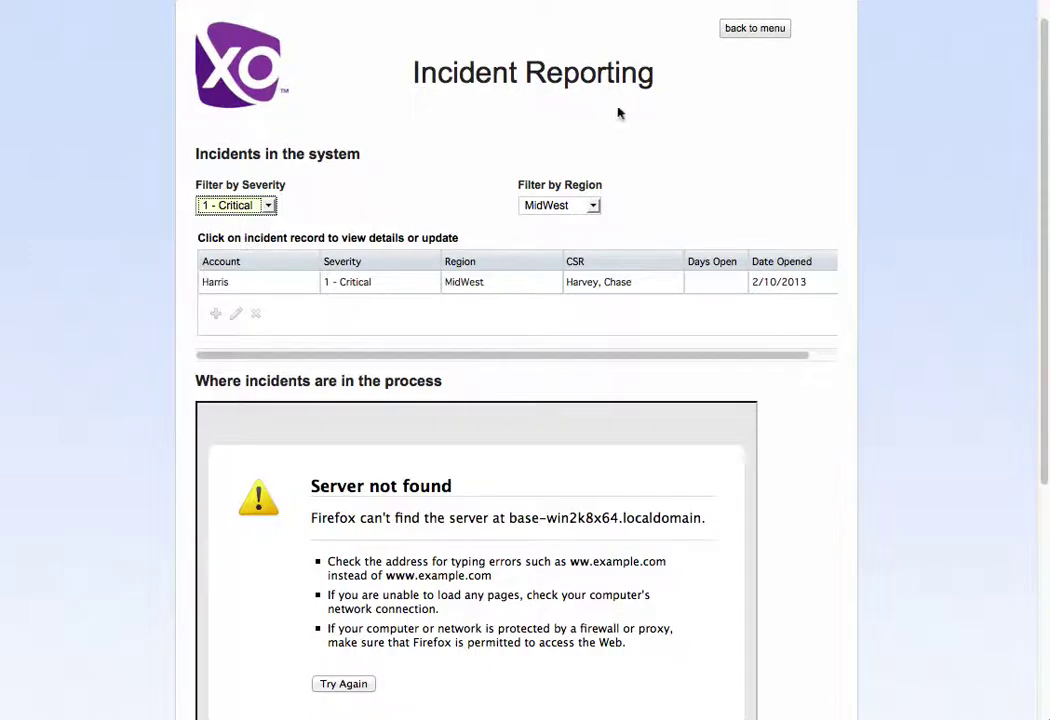
click(741, 40)
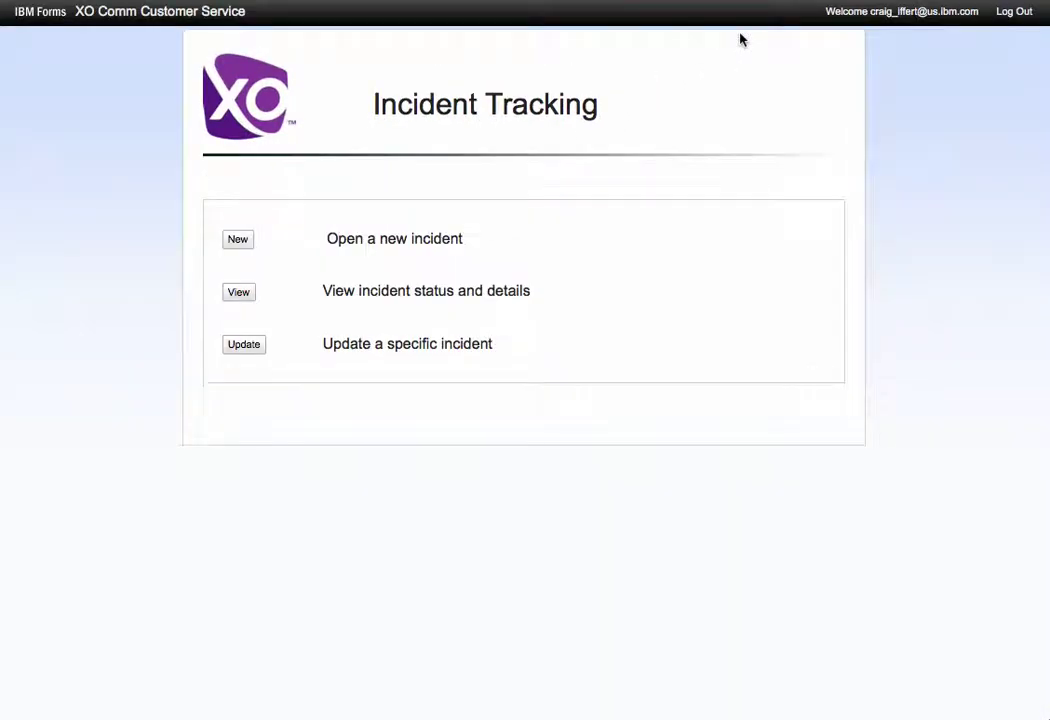
Open the incident update form and list the incidents of the fifth CSR, followed by those of the third CSR
click(244, 346)
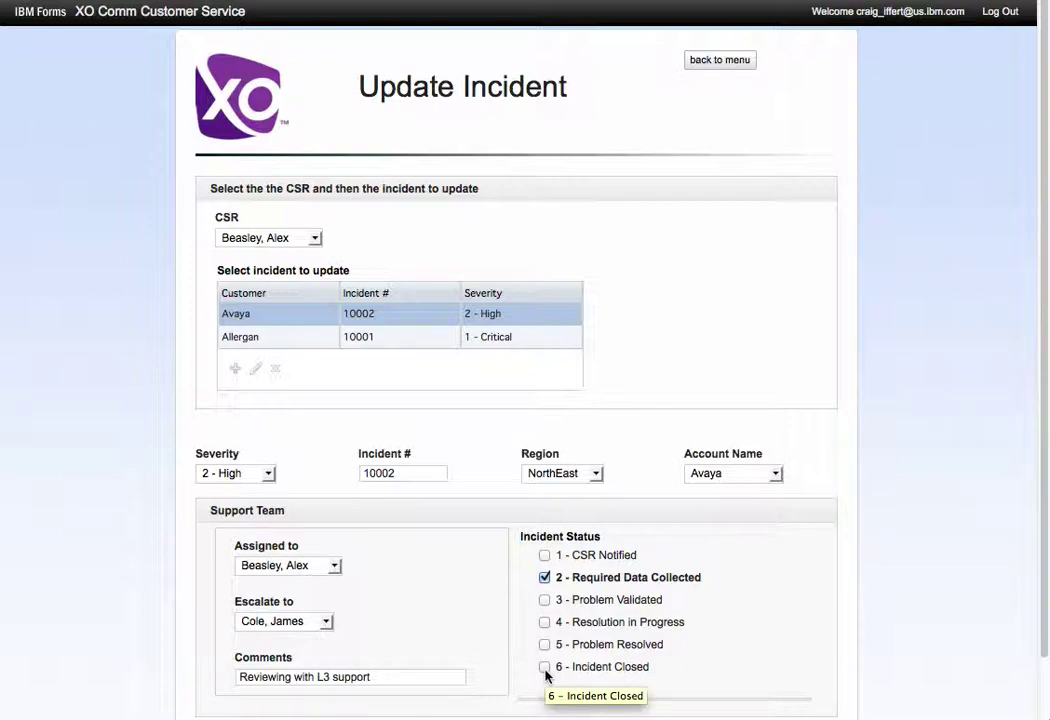
click(315, 239)
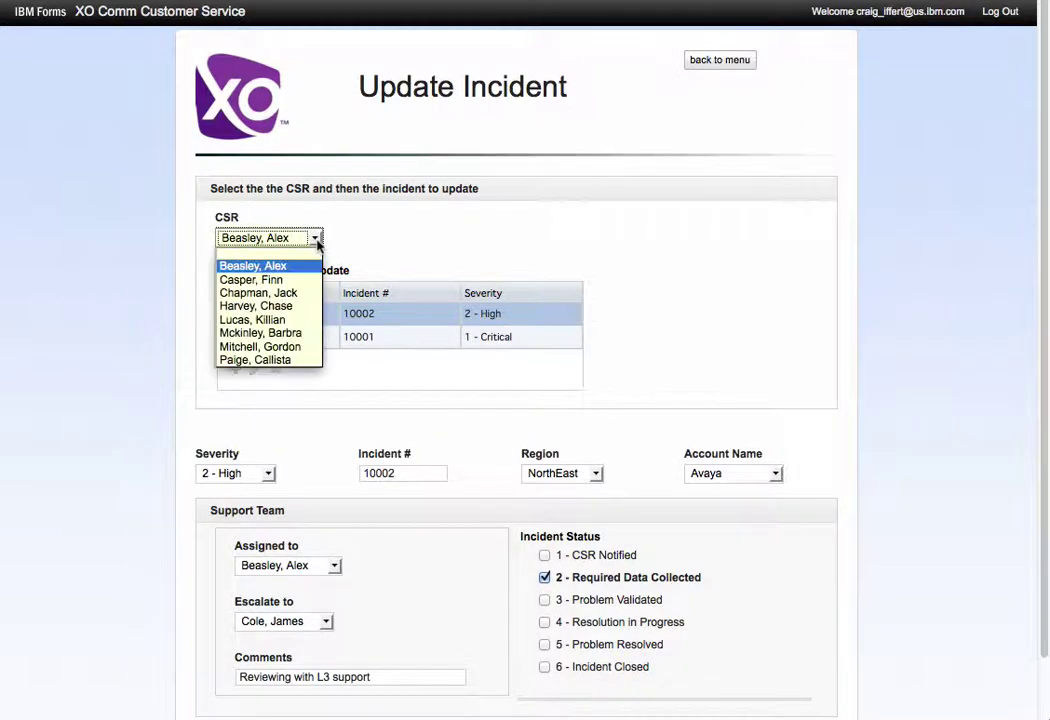
click(280, 321)
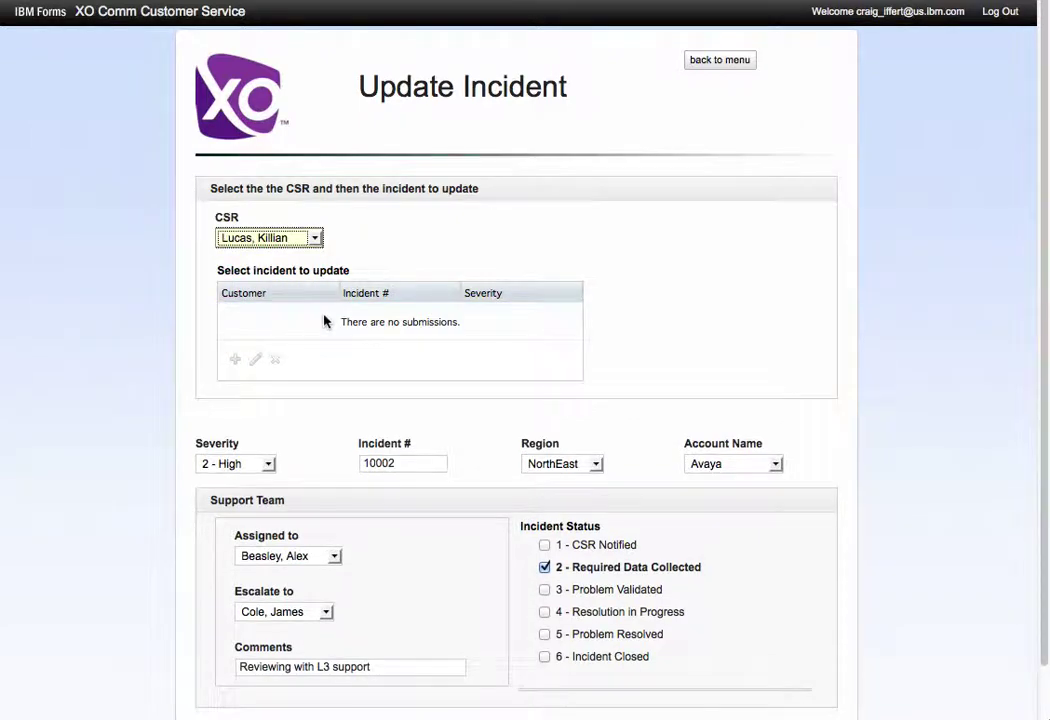
click(315, 238)
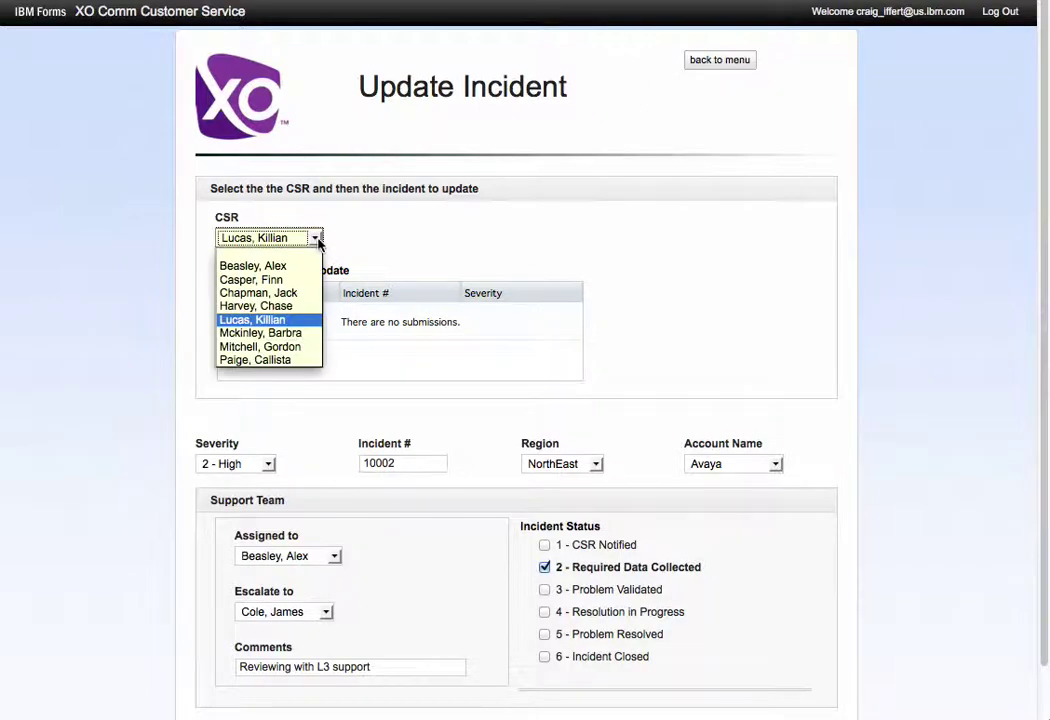
click(285, 294)
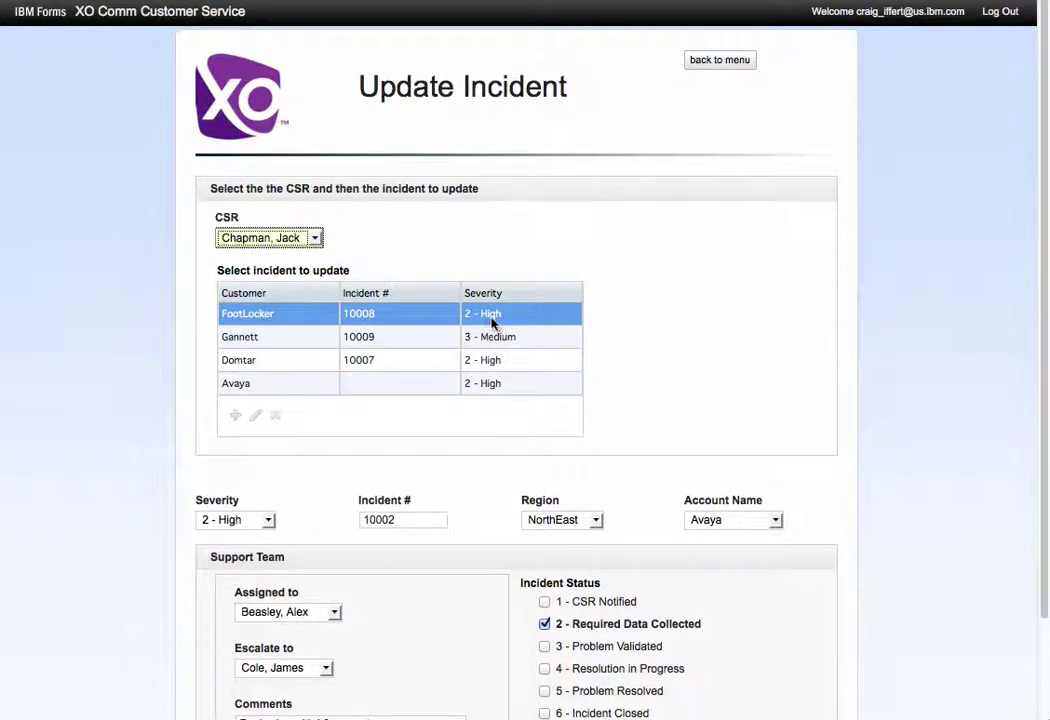
Load the Gannett incident, review its support team and status details, and return to the incident tracking menu without updating it
click(398, 337)
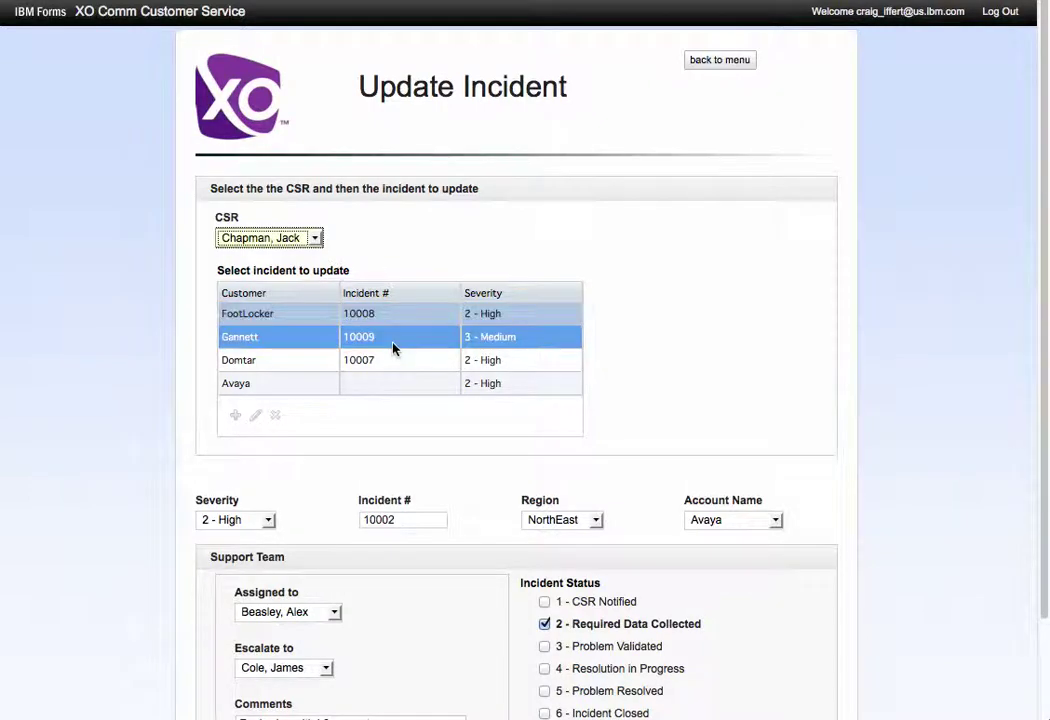
click(395, 346)
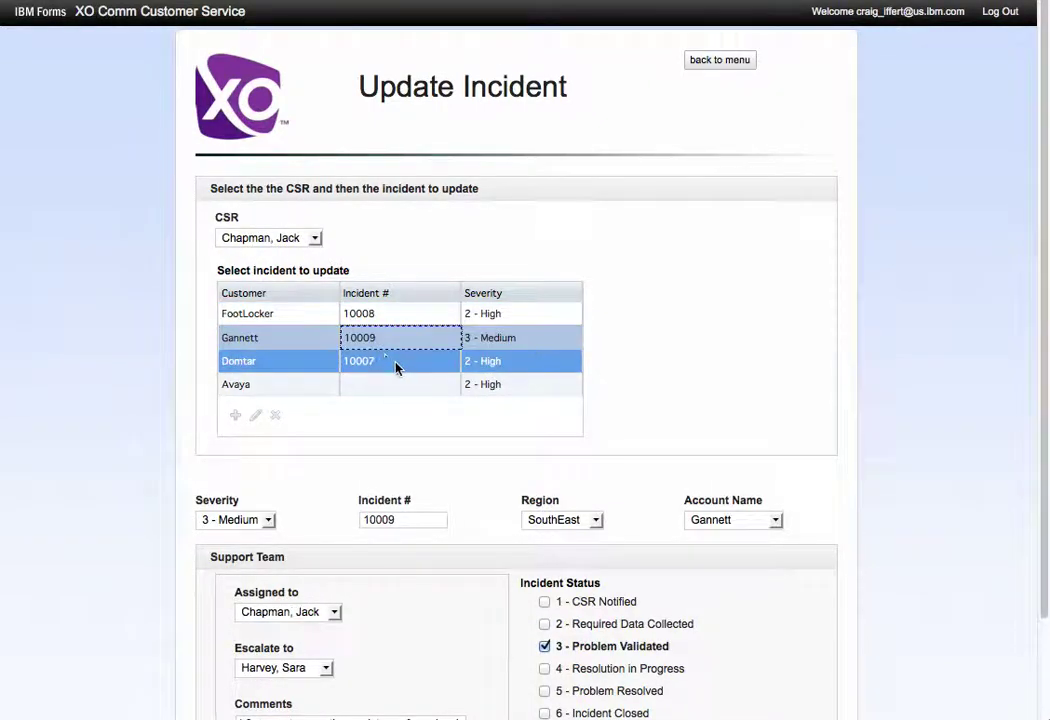
scroll(471, 380, down, 3)
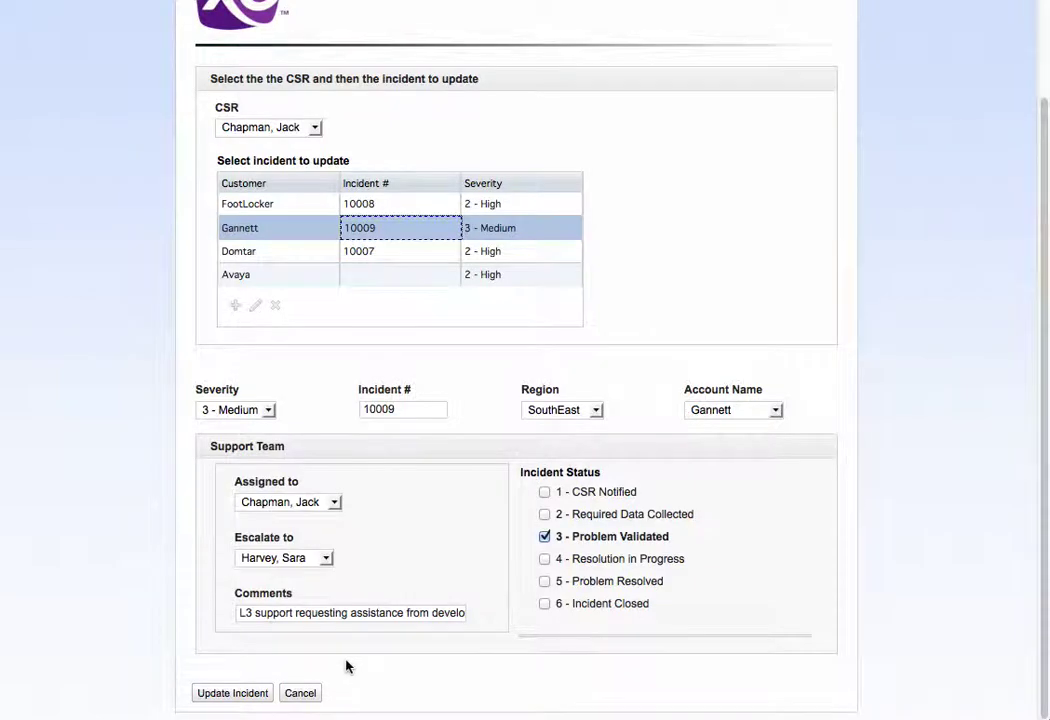
scroll(345, 668, up, 3)
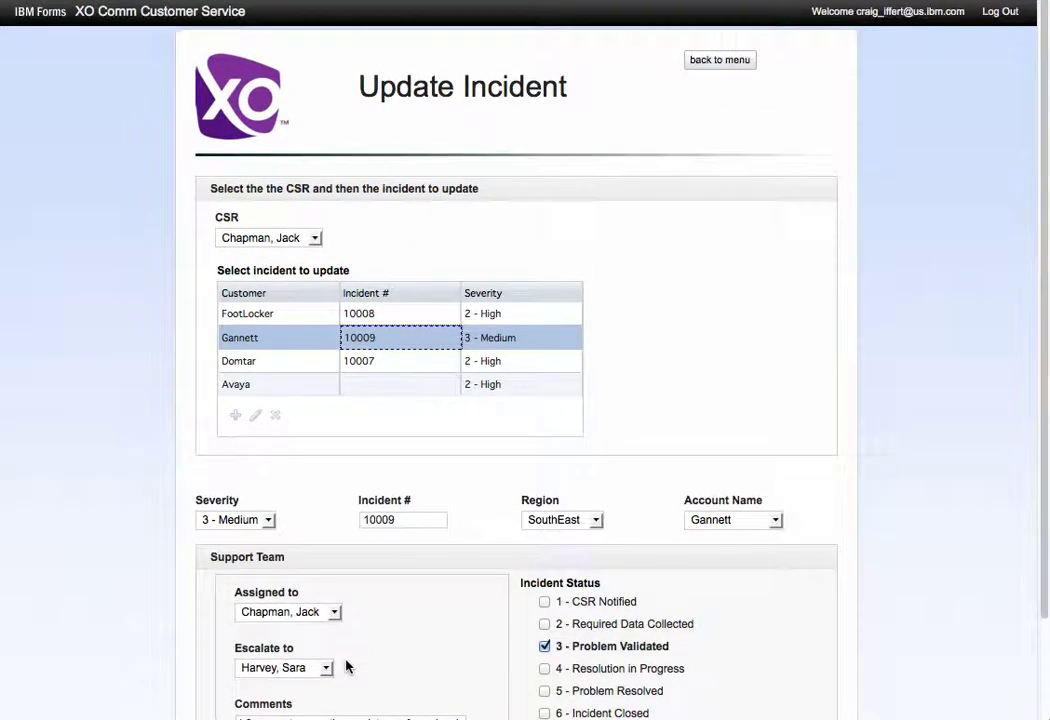
click(718, 61)
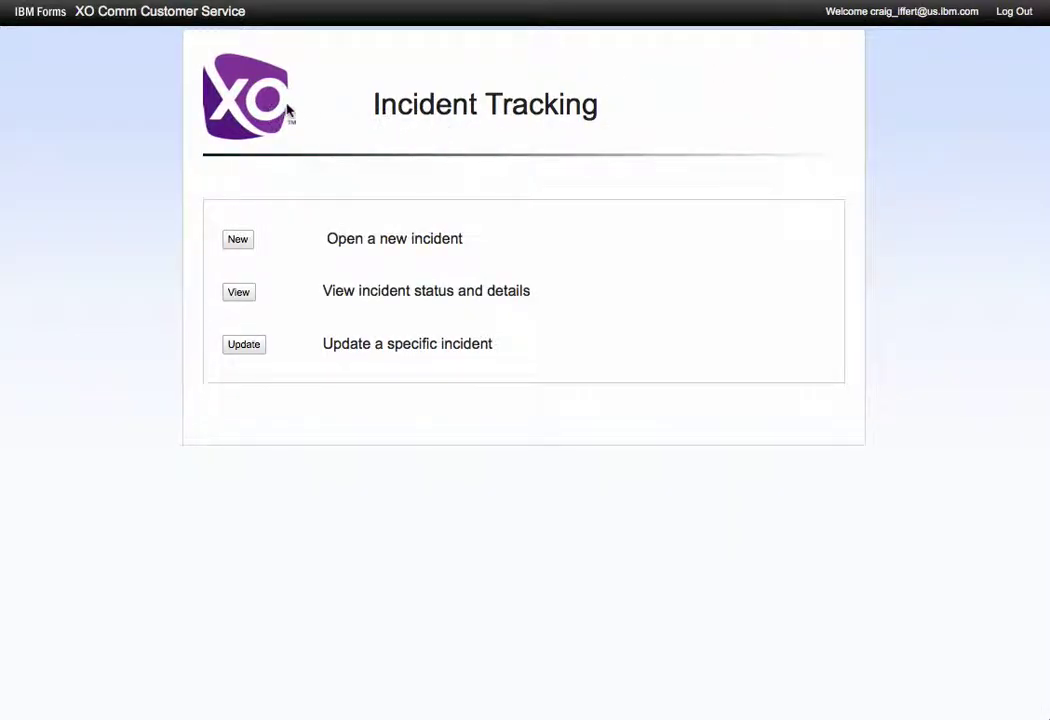